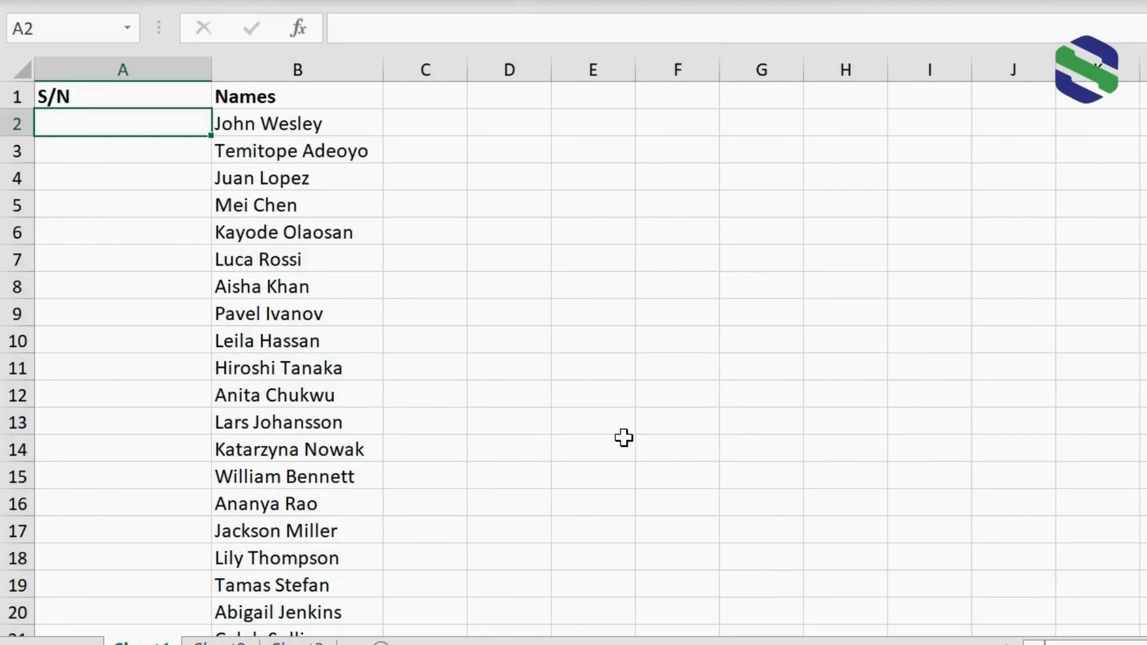
Number the list of names by entering =SEQUENCE(31) in cell A2 and check the numbering down to the last name.
{"action": "scroll", "coordinate": [574, 359], "scroll_direction": "down", "scroll_amount": 4}
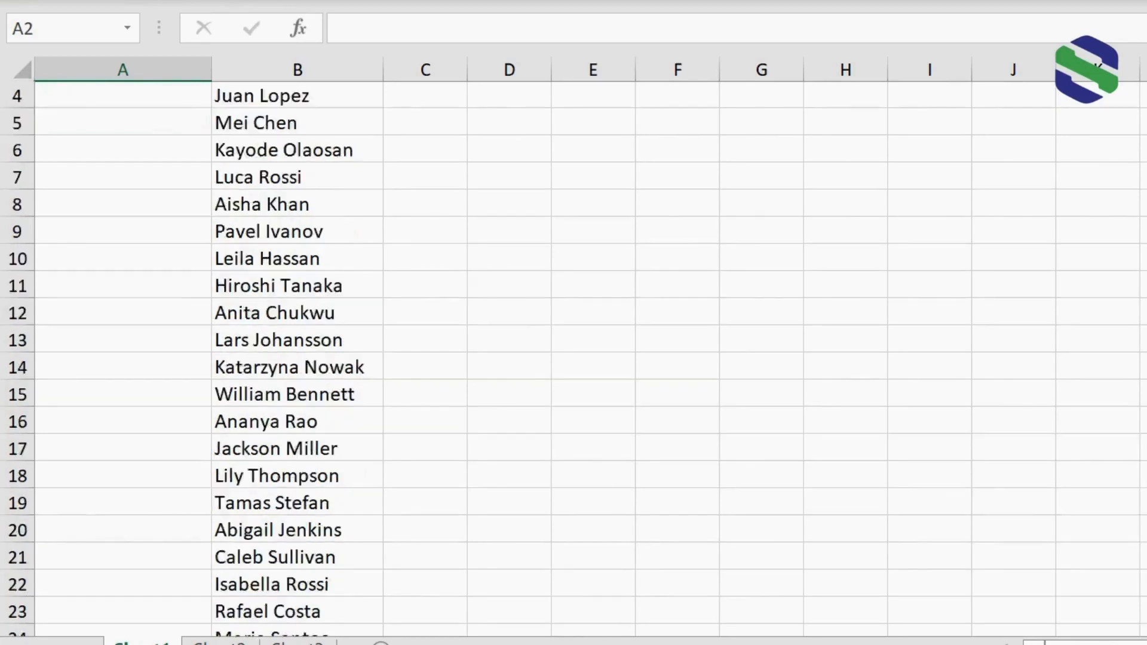
{"action": "scroll", "coordinate": [574, 359], "scroll_direction": "up", "scroll_amount": 4}
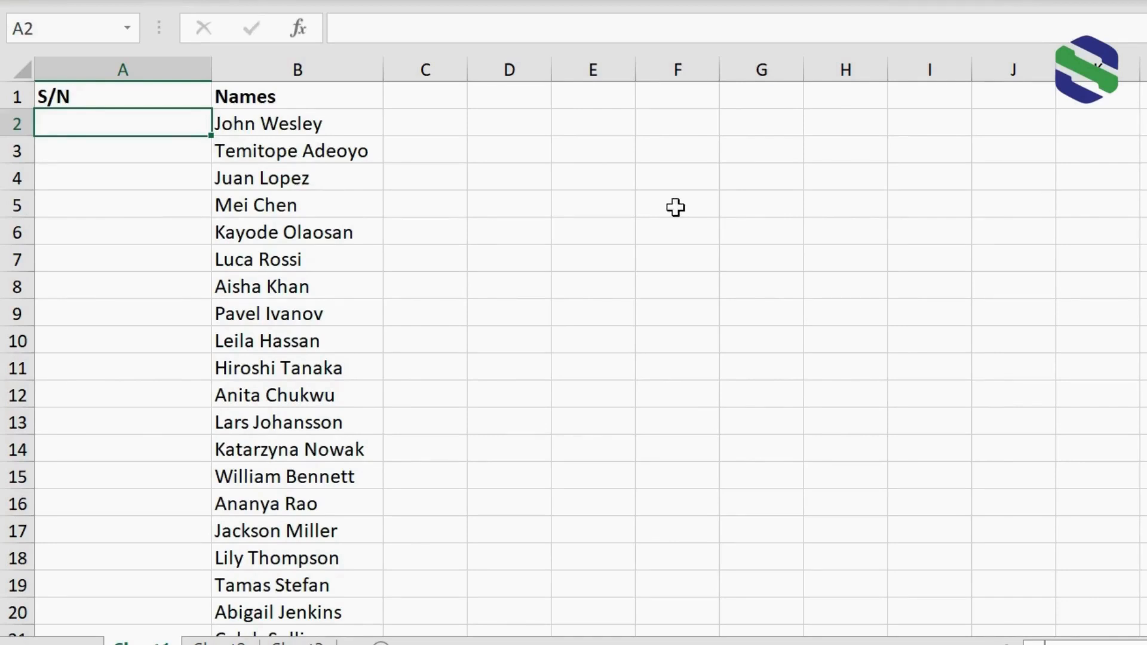
{"action": "type", "text": "=sequence("}
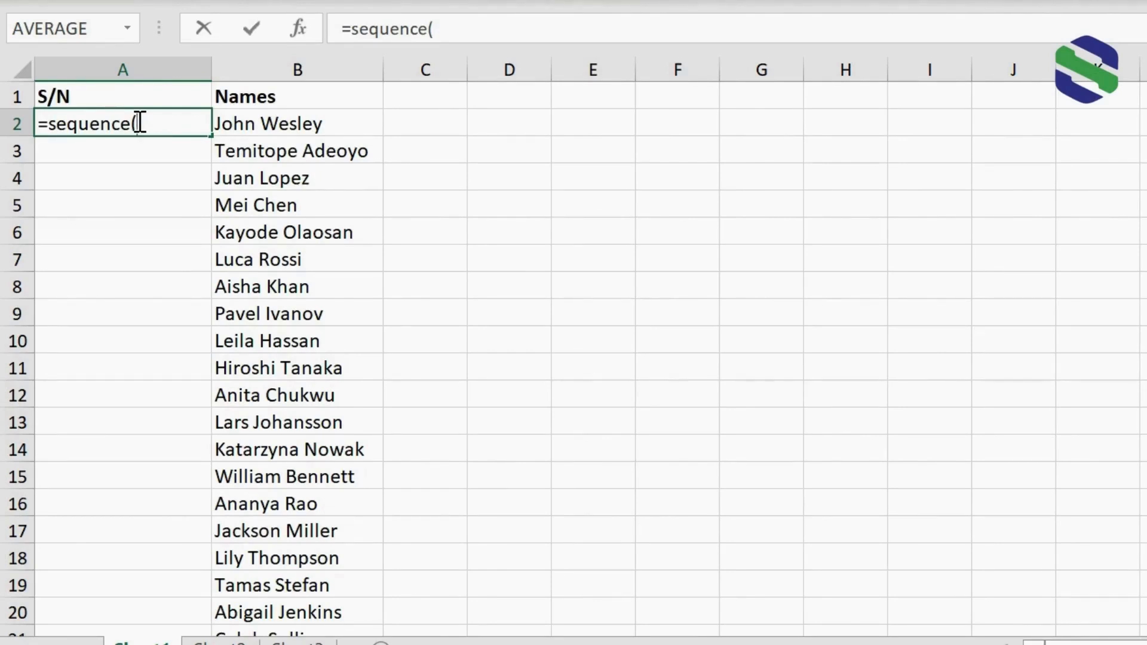
{"action": "type", "text": "31"}
{"action": "type", "text": ")"}
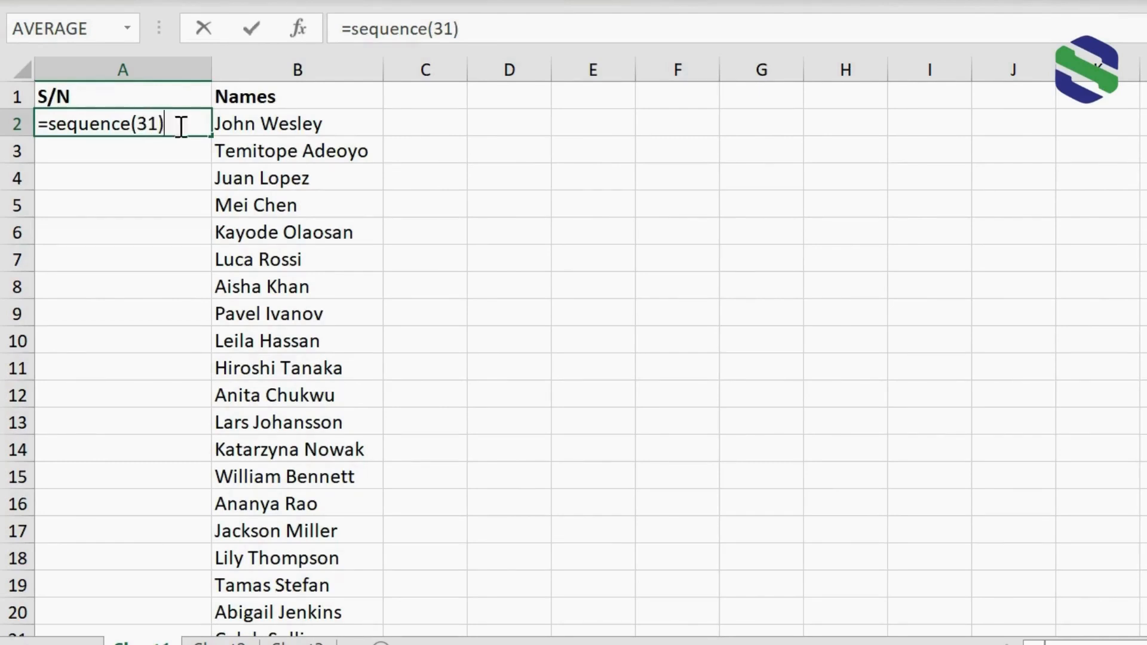
{"action": "key", "text": "Return"}
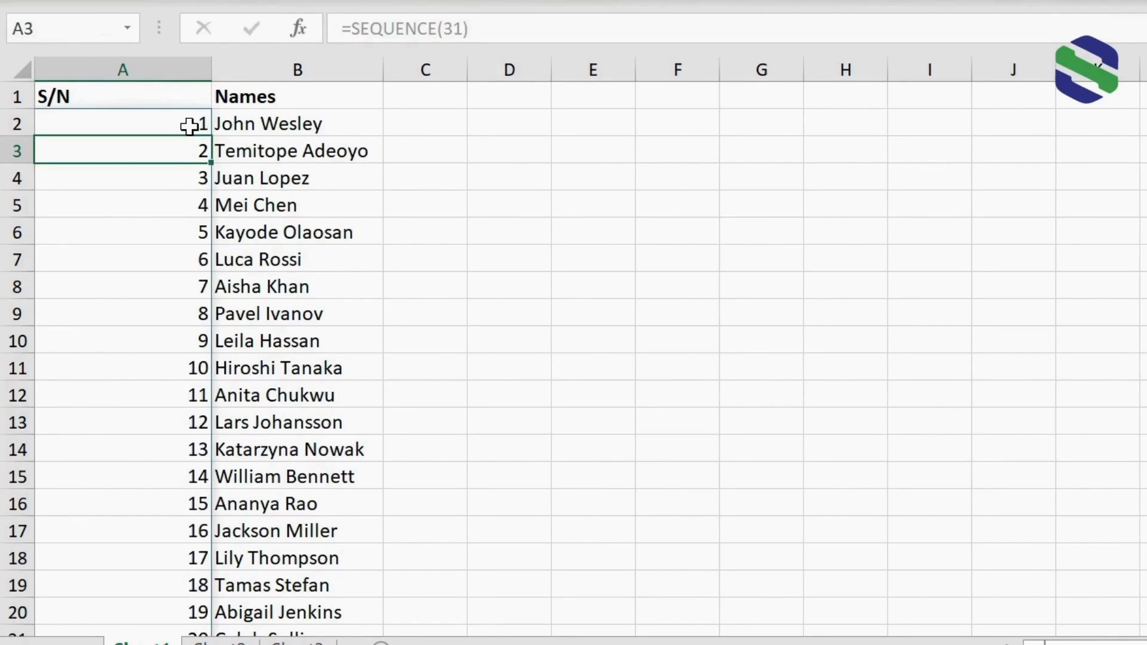
{"action": "scroll", "coordinate": [573, 358], "scroll_direction": "down", "scroll_amount": 4}
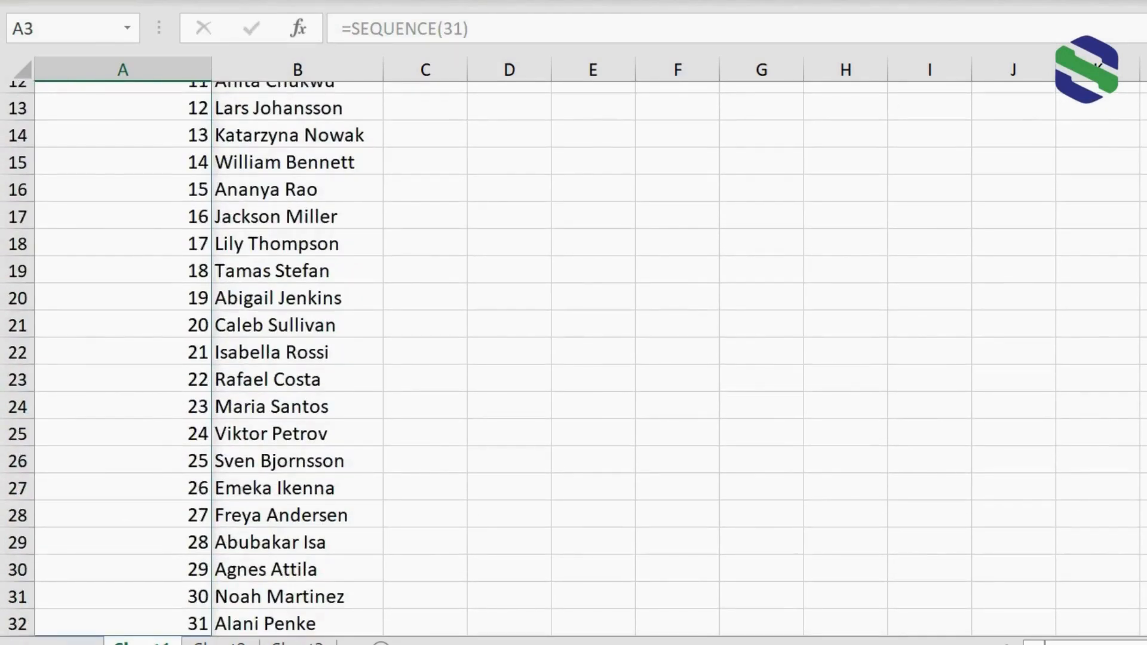
{"action": "scroll", "coordinate": [574, 359], "scroll_direction": "up", "scroll_amount": 4}
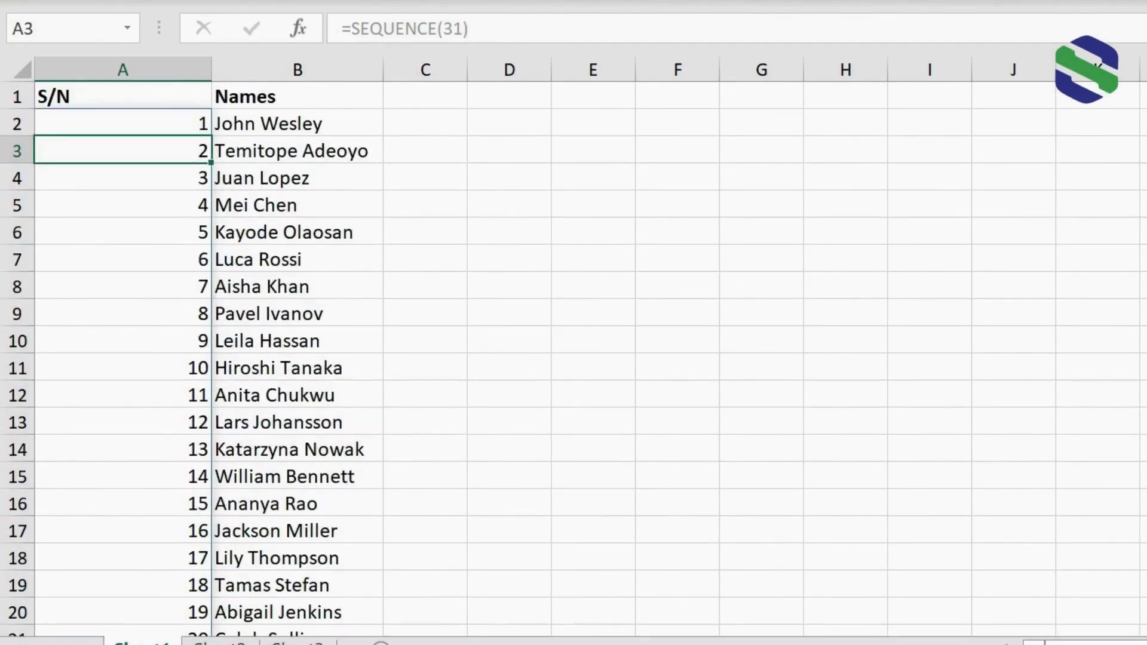
Switch to the worksheet with the fruits list and select cell A2 under S/N.
{"action": "left_click", "coordinate": [220, 642]}
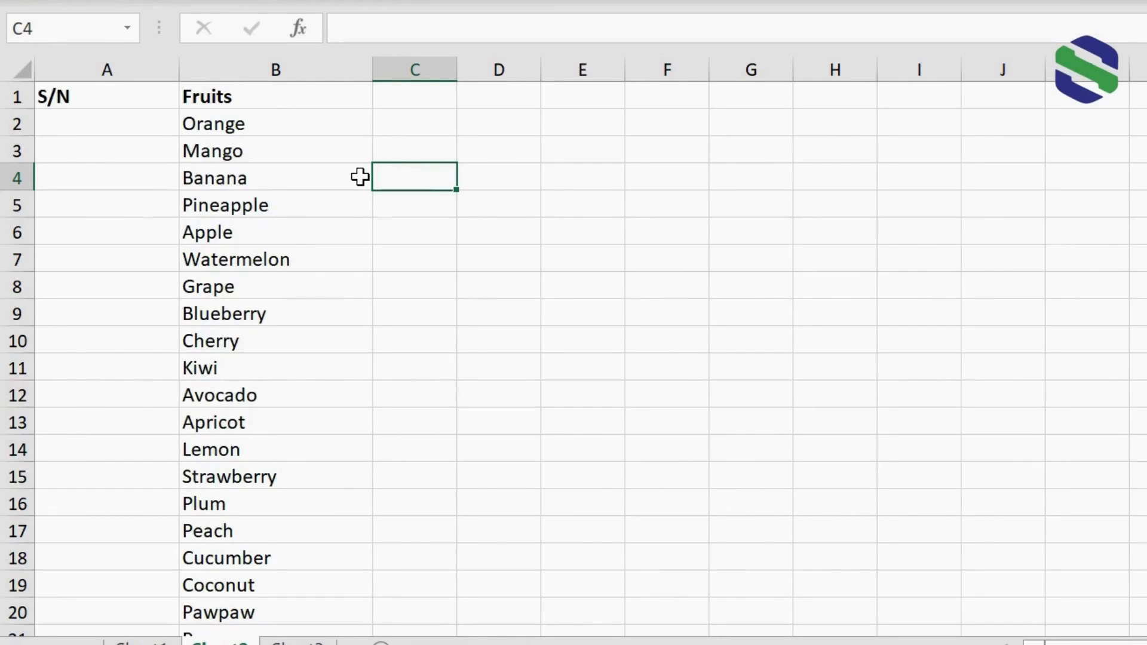
{"action": "left_click", "coordinate": [155, 129]}
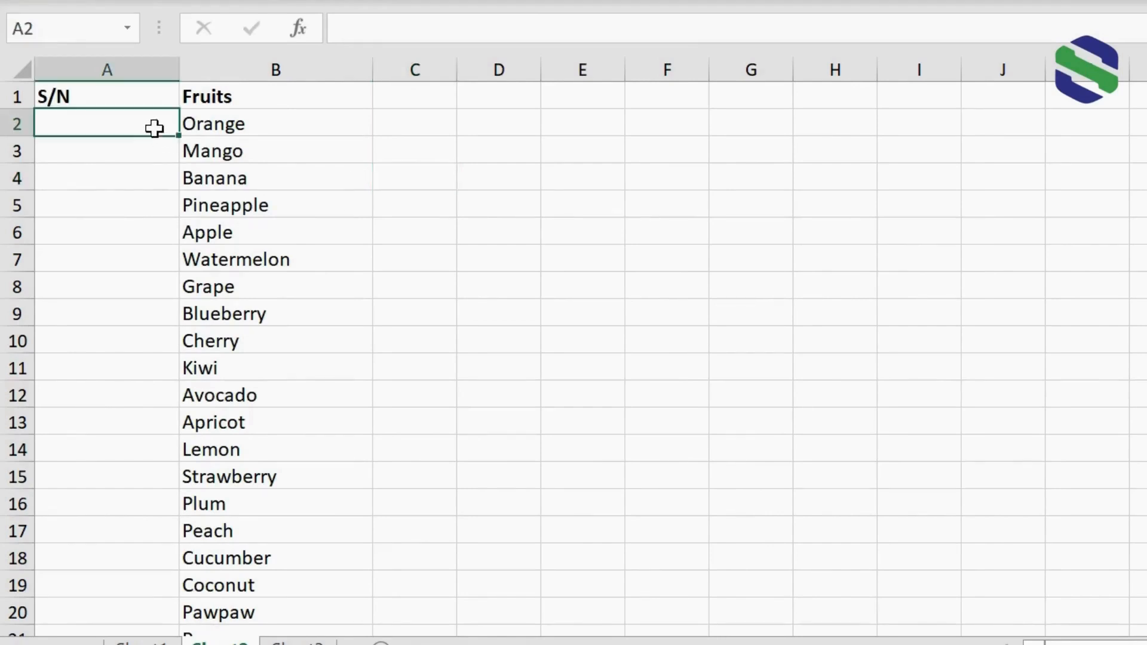
Enter the sample labels No. 1, No. 2 and No. 3 in cells A2 to A4 and clear them again.
{"action": "type", "text": "No. 1"}
{"action": "key", "text": "Return"}
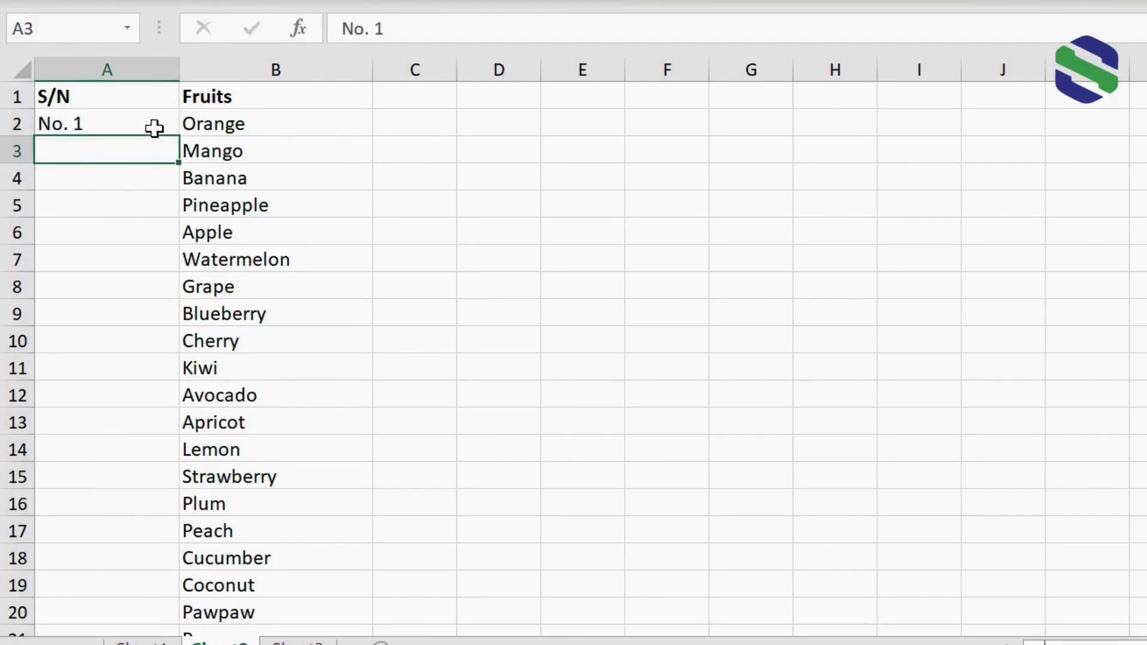
{"action": "type", "text": "No. 2"}
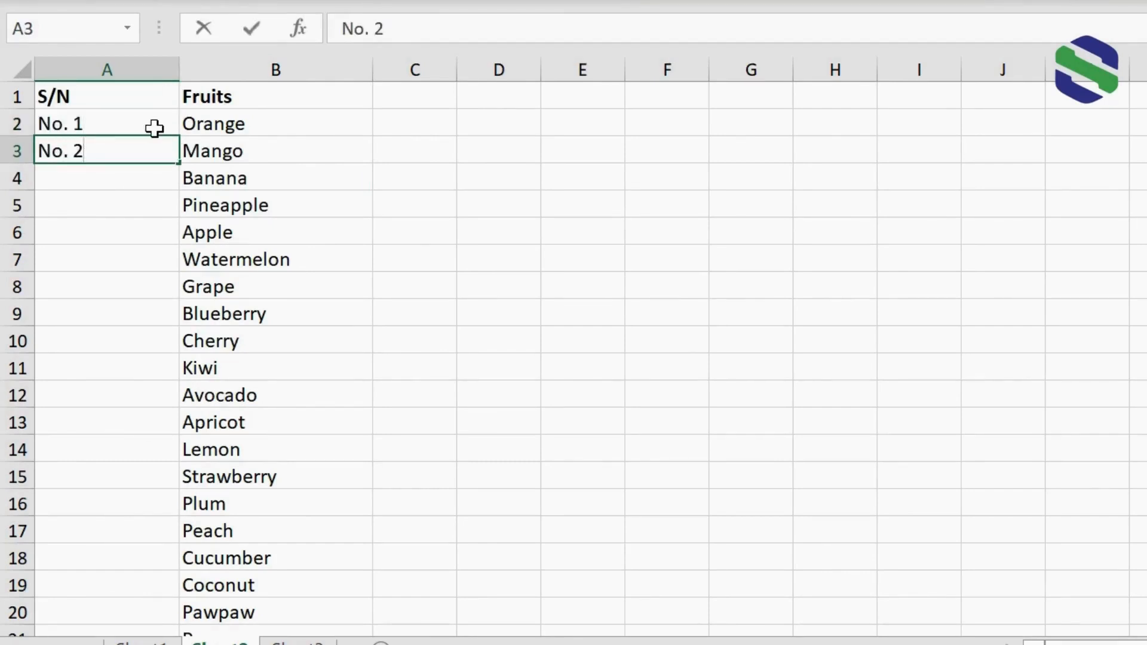
{"action": "key", "text": "Return"}
{"action": "type", "text": "No. 3"}
{"action": "key", "text": "Return"}
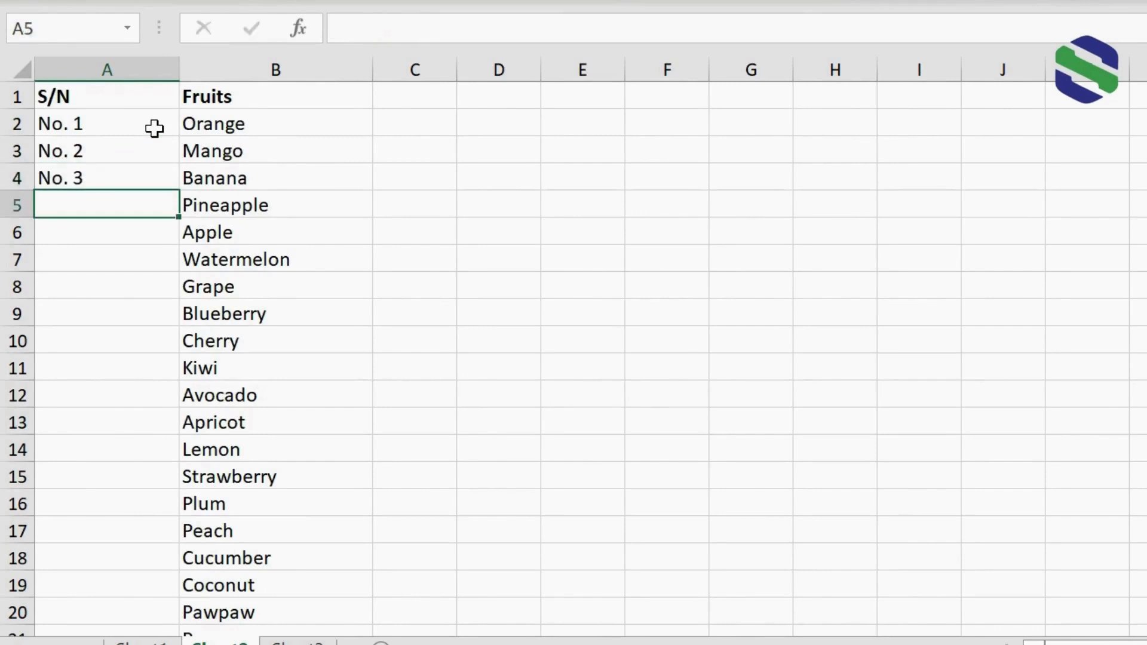
{"action": "left_click_drag", "start_coordinate": [155, 129], "coordinate": [131, 179]}
{"action": "key", "text": "Delete"}
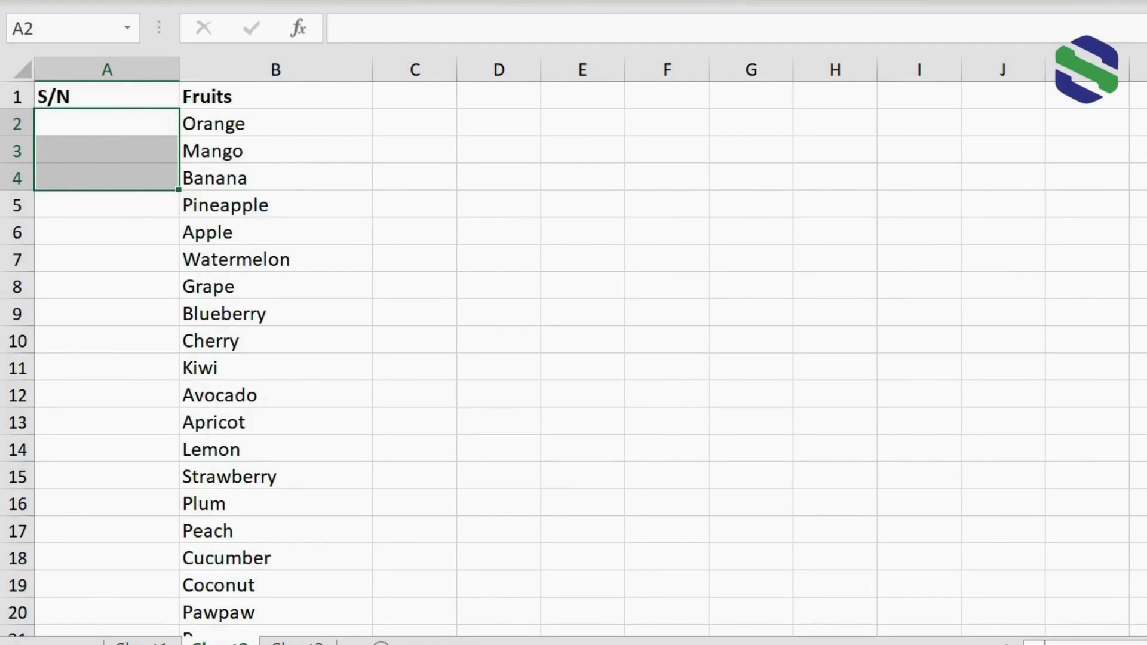
Label the fruits with prefixed serial numbers by entering ="Item "&SEQUENCE(20) in cell A2, and check them down to the last fruit.
{"action": "scroll", "coordinate": [574, 358], "scroll_direction": "down", "scroll_amount": 1}
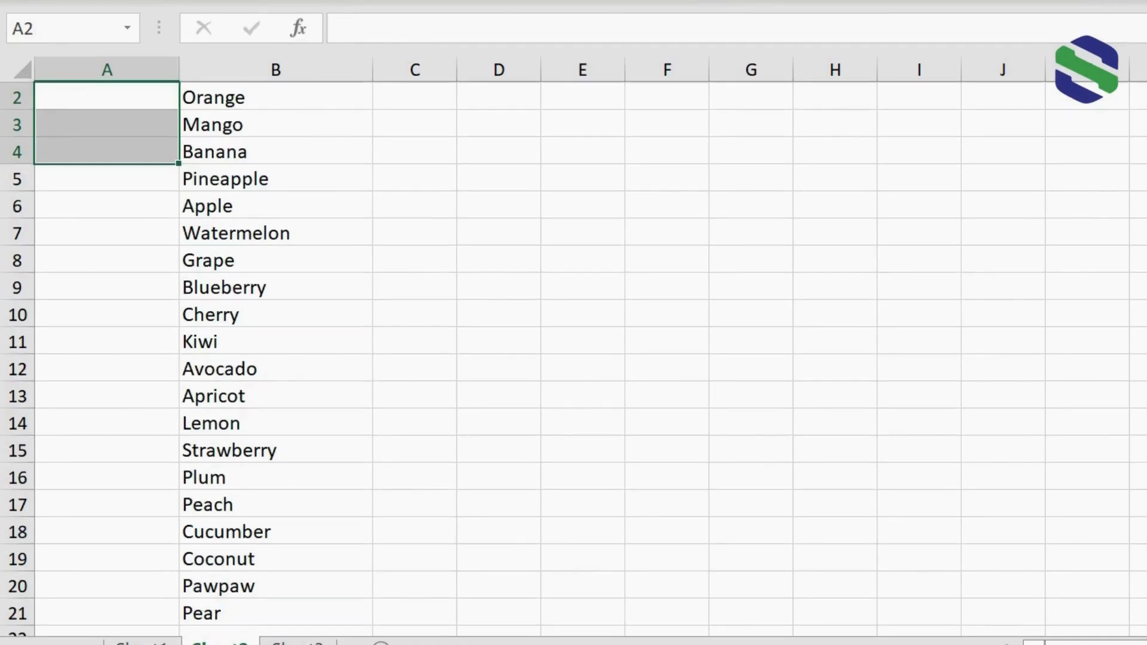
{"action": "scroll", "coordinate": [573, 358], "scroll_direction": "up", "scroll_amount": 1}
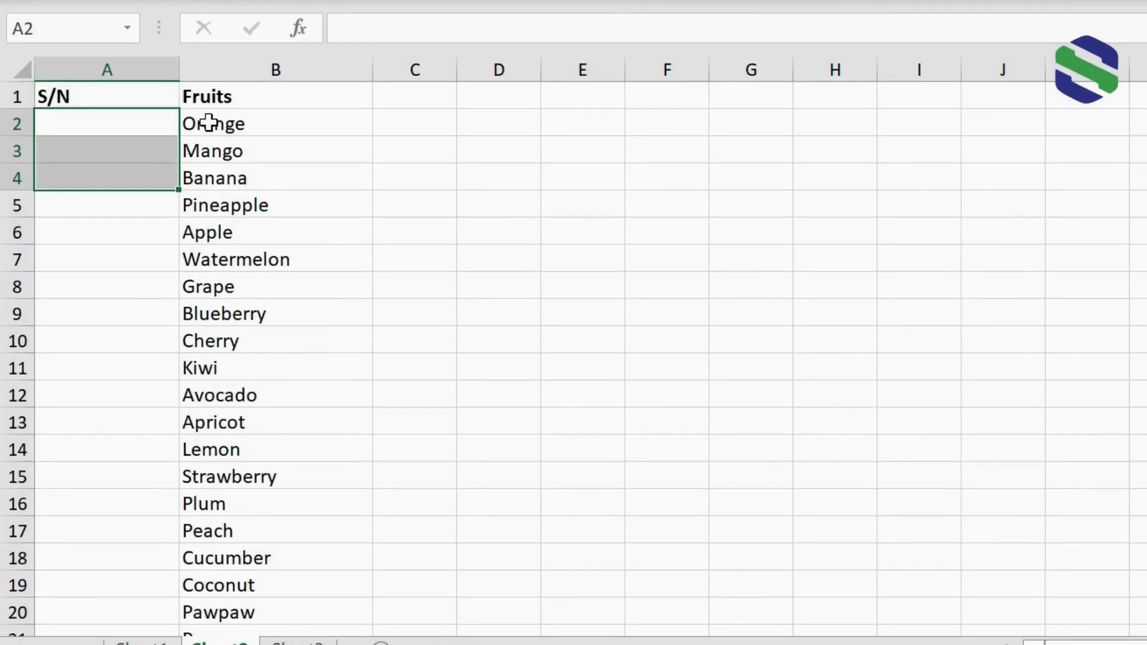
{"action": "scroll", "coordinate": [574, 359], "scroll_direction": "down", "scroll_amount": 1}
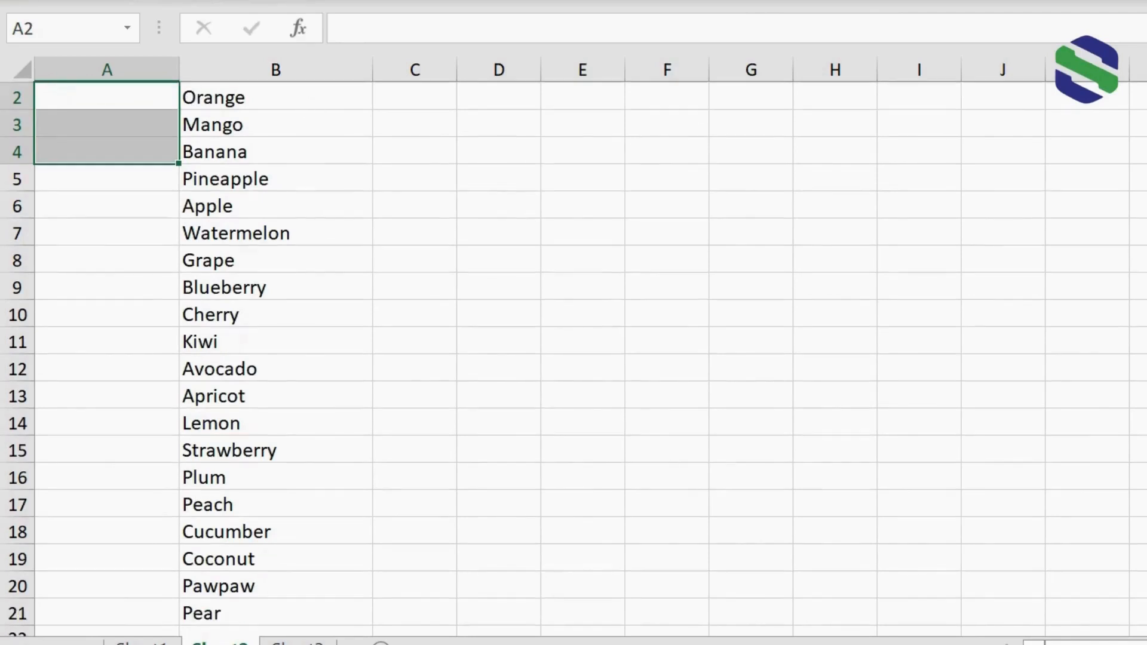
{"action": "scroll", "coordinate": [574, 358], "scroll_direction": "up", "scroll_amount": 1}
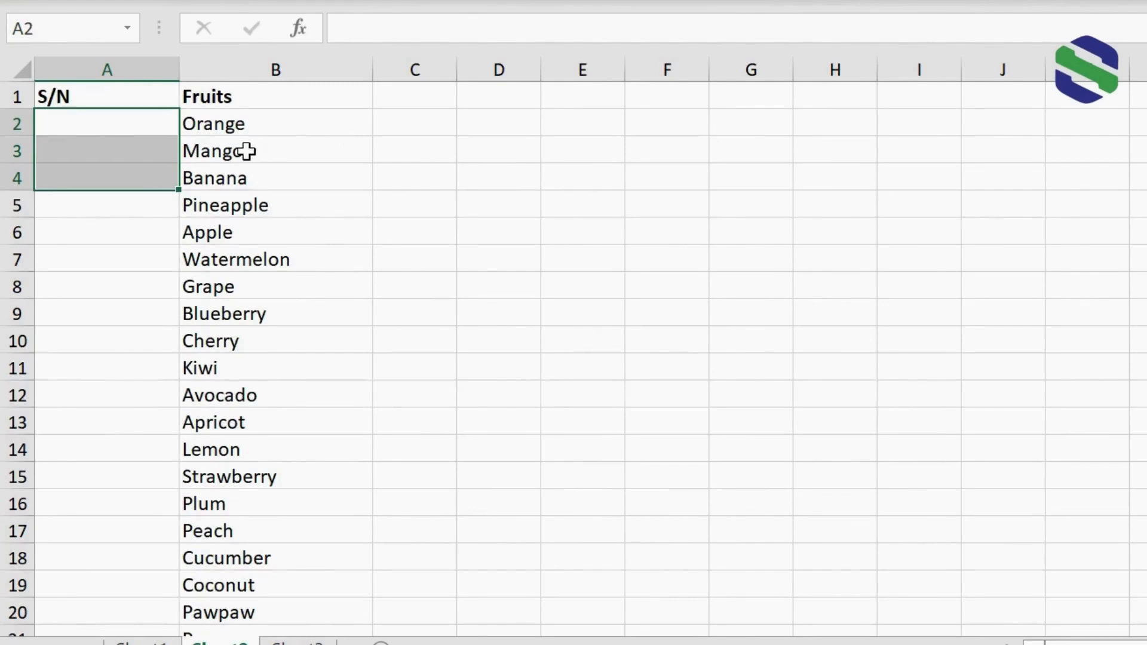
{"action": "left_click", "coordinate": [129, 124]}
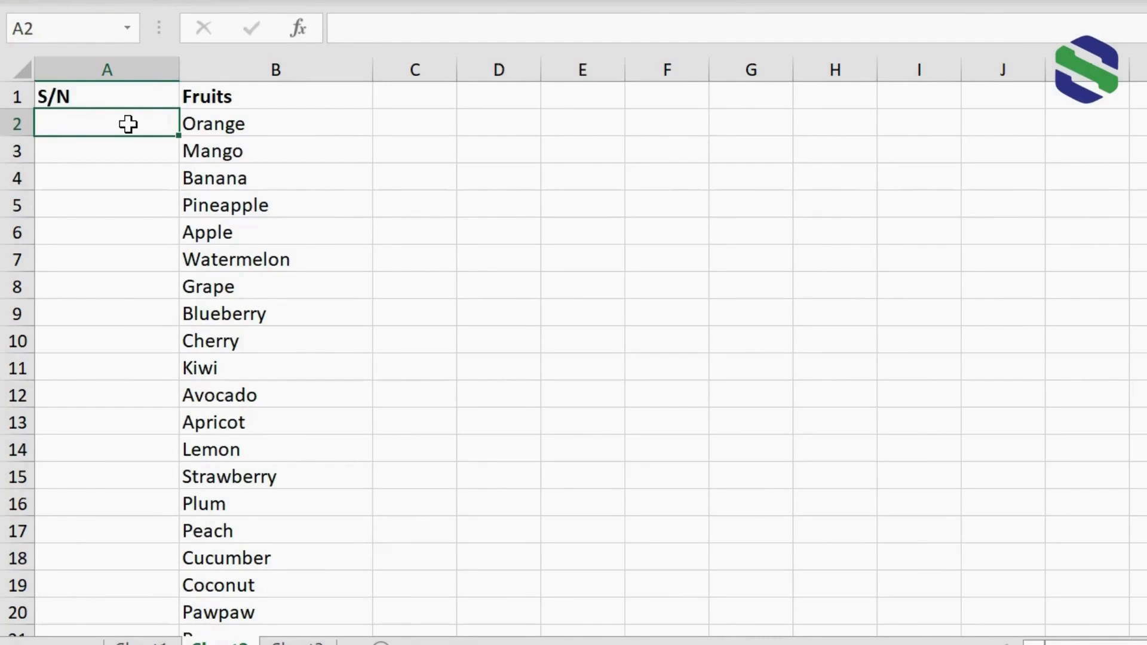
{"action": "type", "text": "=\""}
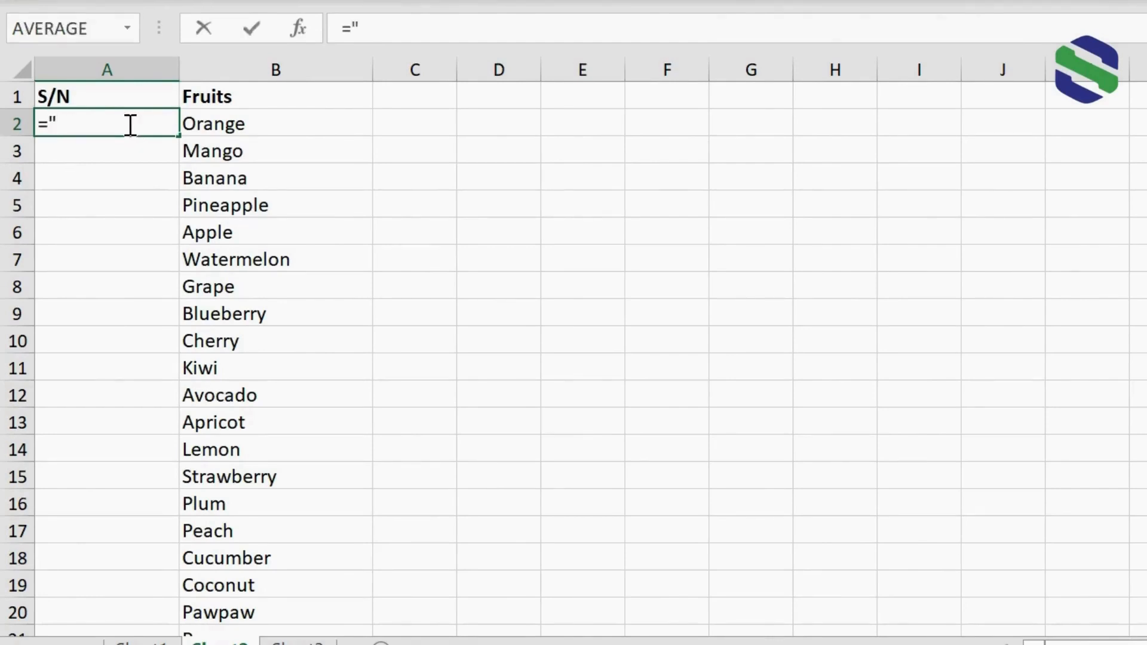
{"action": "type", "text": "Item"}
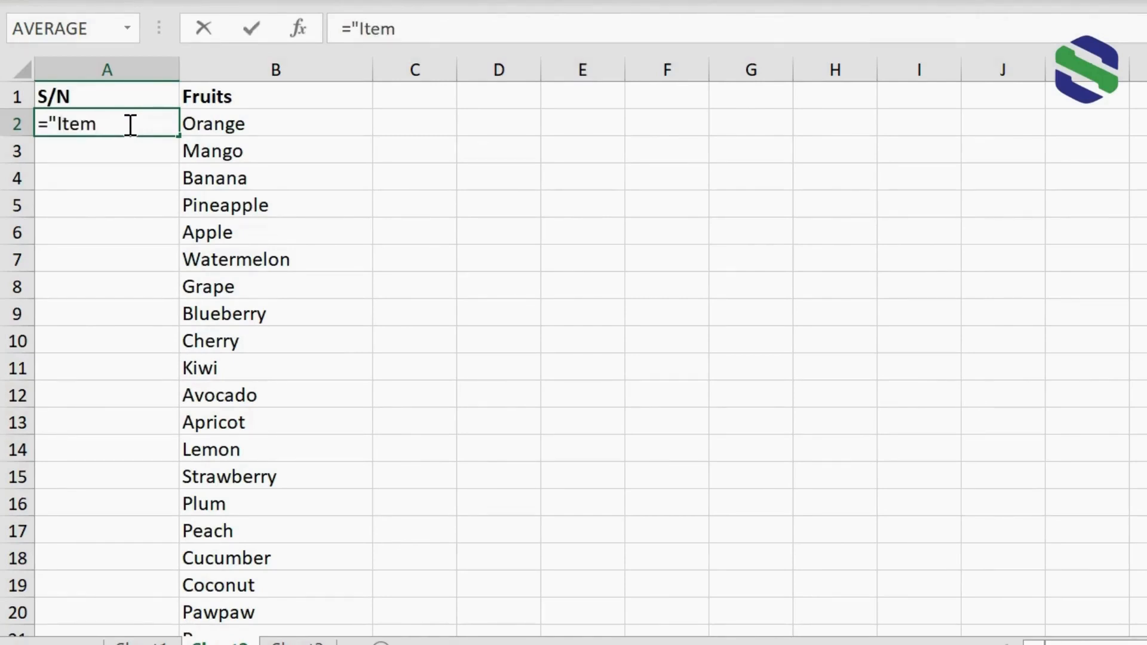
{"action": "type", "text": " \"&sequence("}
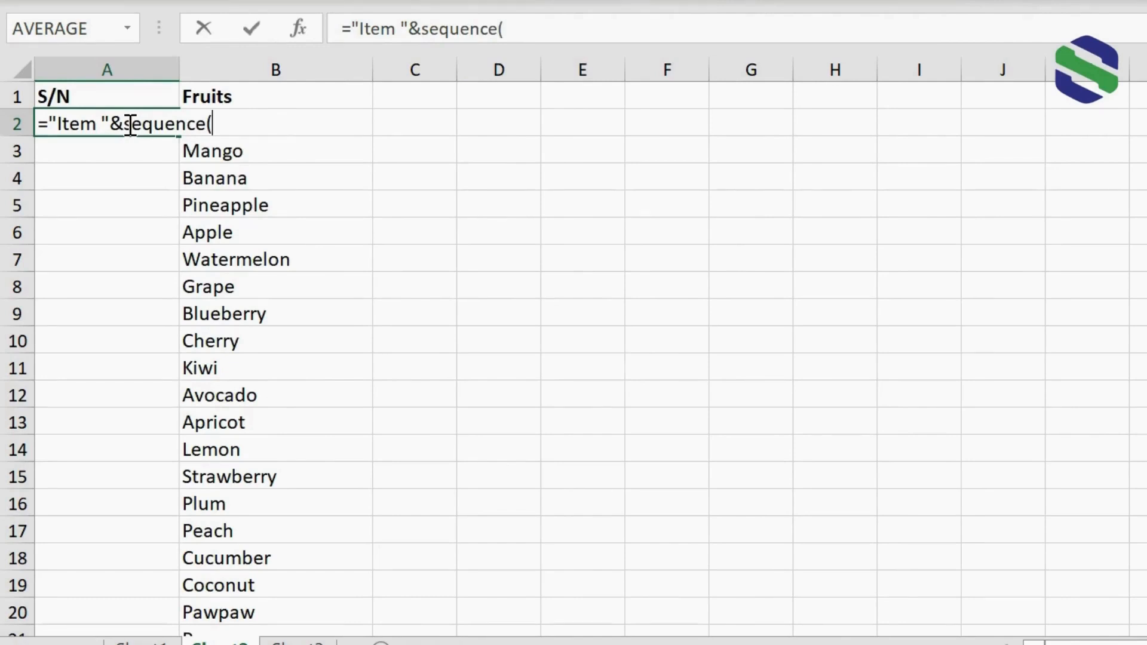
{"action": "type", "text": "20)"}
{"action": "key", "text": "Return"}
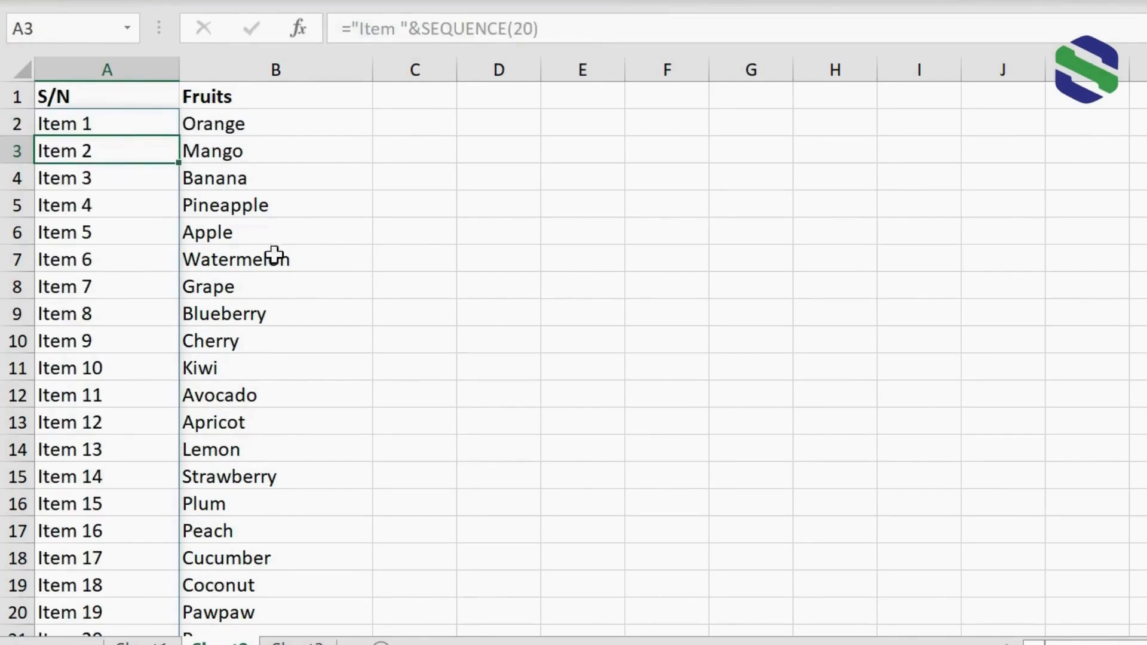
{"action": "scroll", "coordinate": [574, 358], "scroll_direction": "down", "scroll_amount": 1}
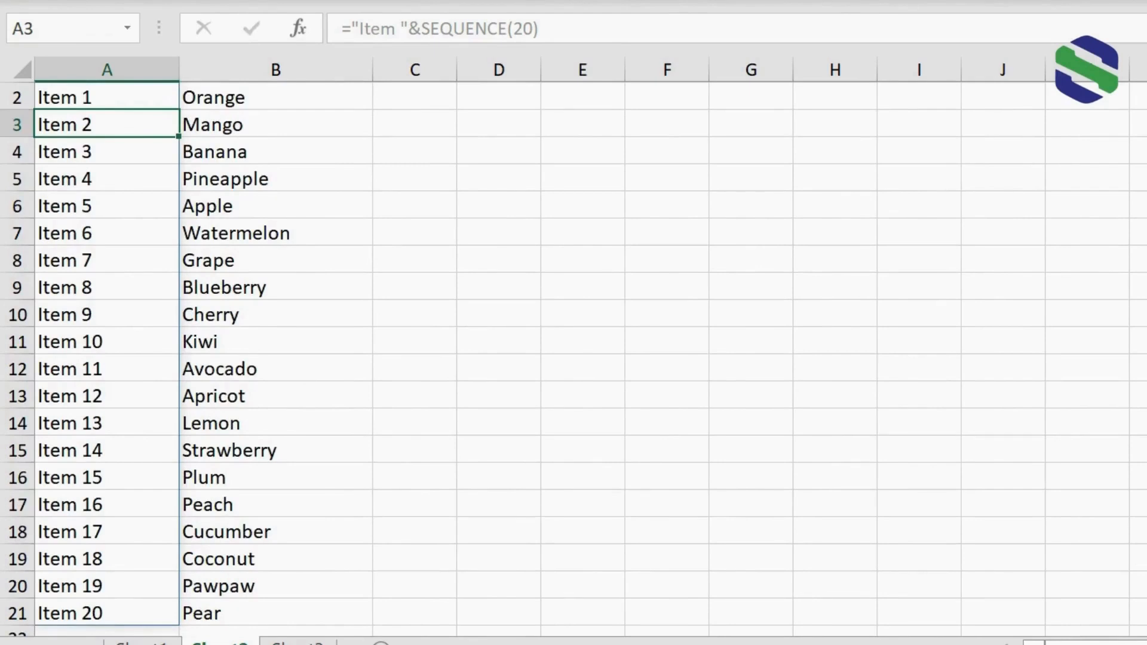
{"action": "scroll", "coordinate": [494, 244], "scroll_direction": "up", "scroll_amount": 1}
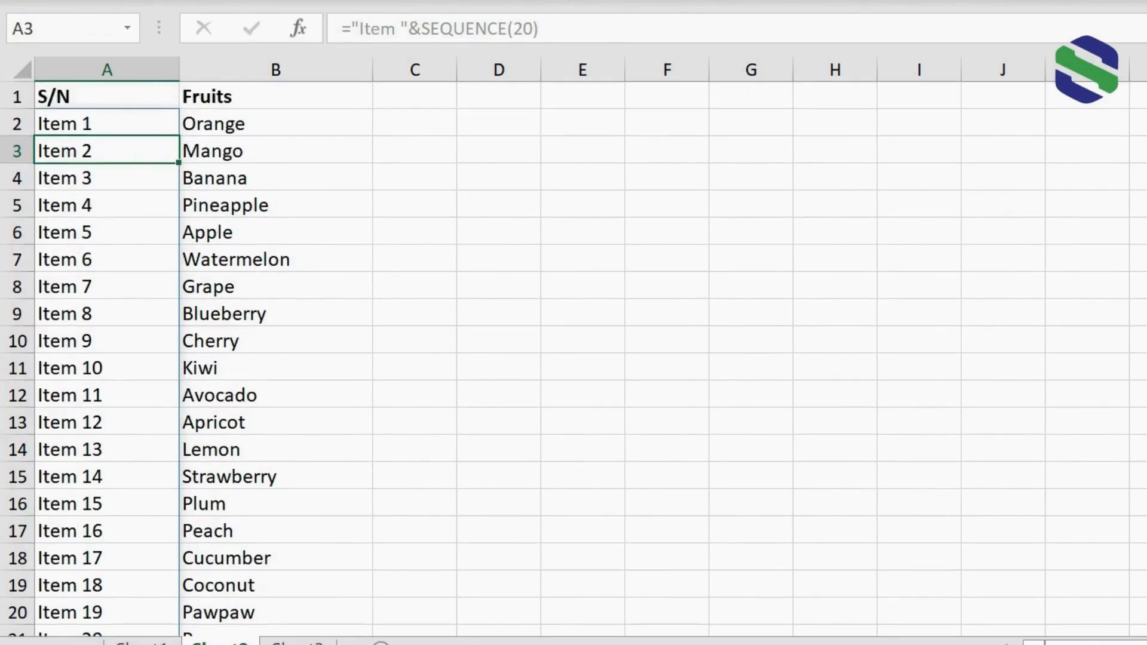
Change the text prefix in the formula in cell A2 to "No. ", keeping the SEQUENCE(20) part.
{"action": "left_click", "coordinate": [108, 124]}
{"action": "left_click", "coordinate": [396, 30]}
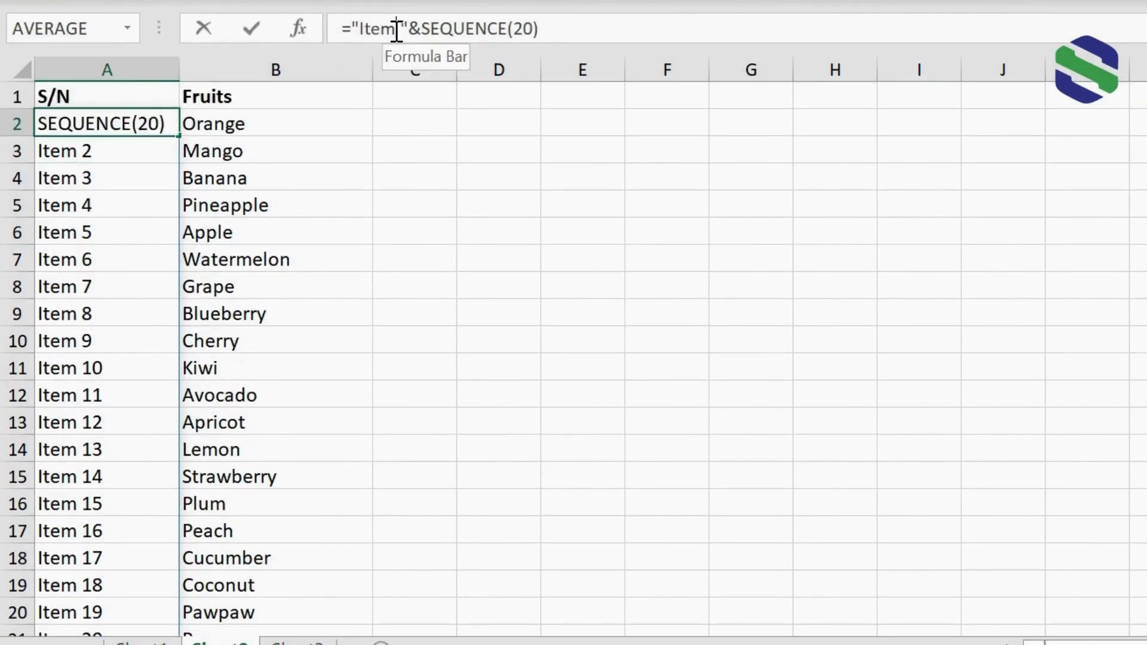
{"action": "left_click_drag", "start_coordinate": [397, 30], "coordinate": [362, 31]}
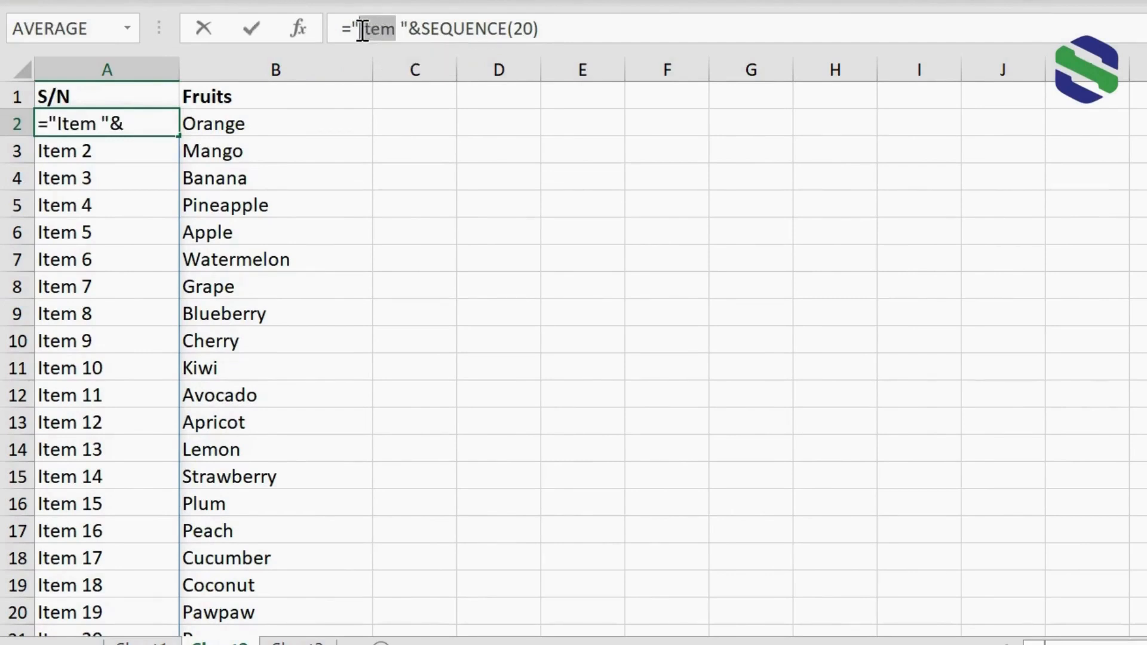
{"action": "type", "text": "No."}
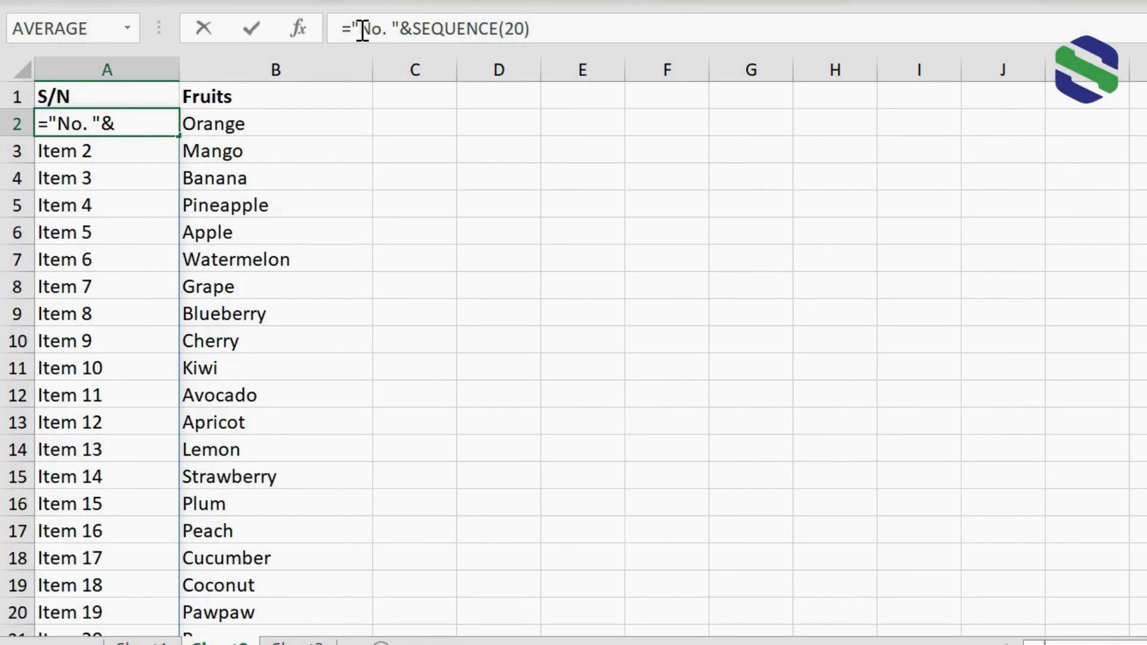
{"action": "key", "text": "Return"}
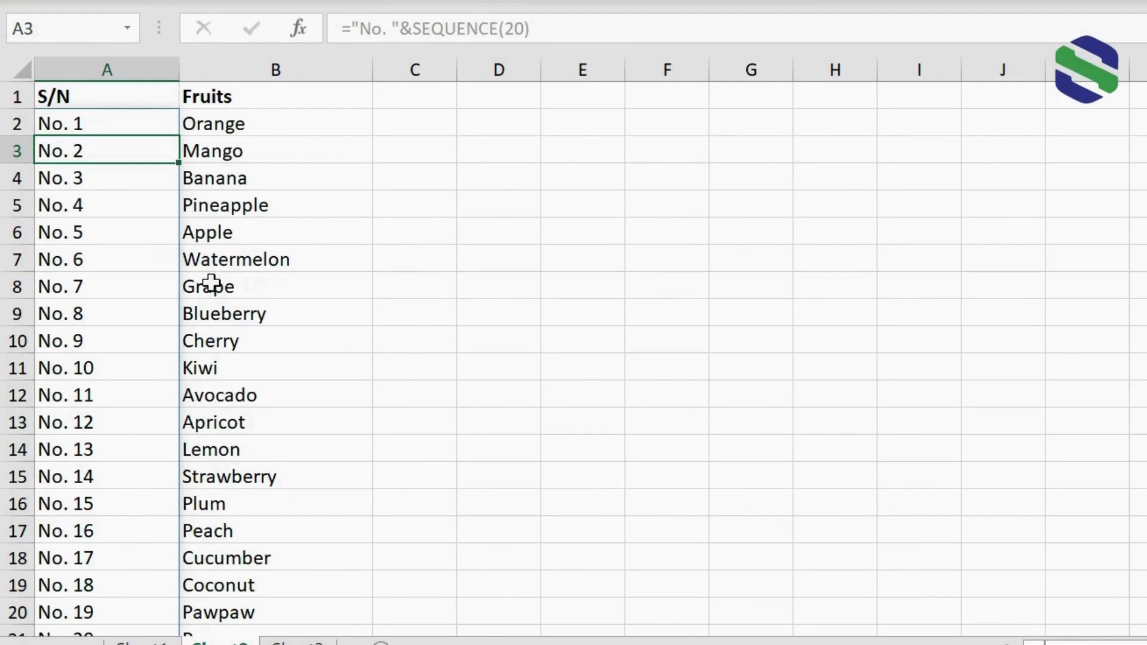
On the empty third worksheet, enter =SEQUENCE(10,3,1,2) in cell A1 to fill ten rows and three columns in steps of 2.
{"action": "key", "text": "ctrl+Page_Down"}
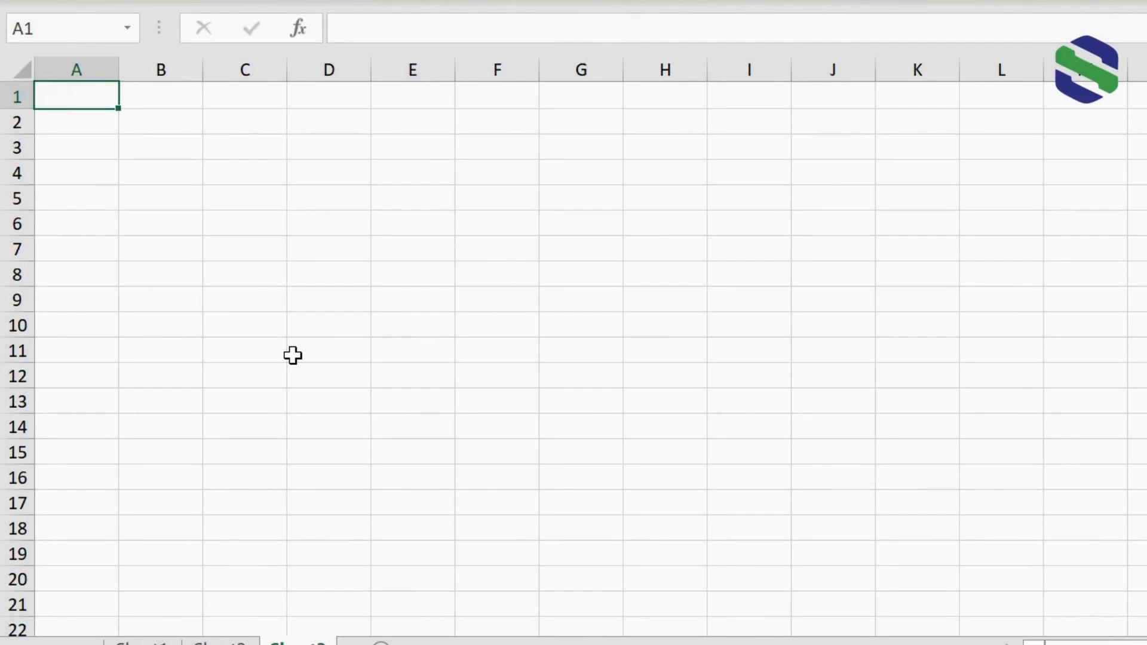
{"action": "type", "text": "=sequ"}
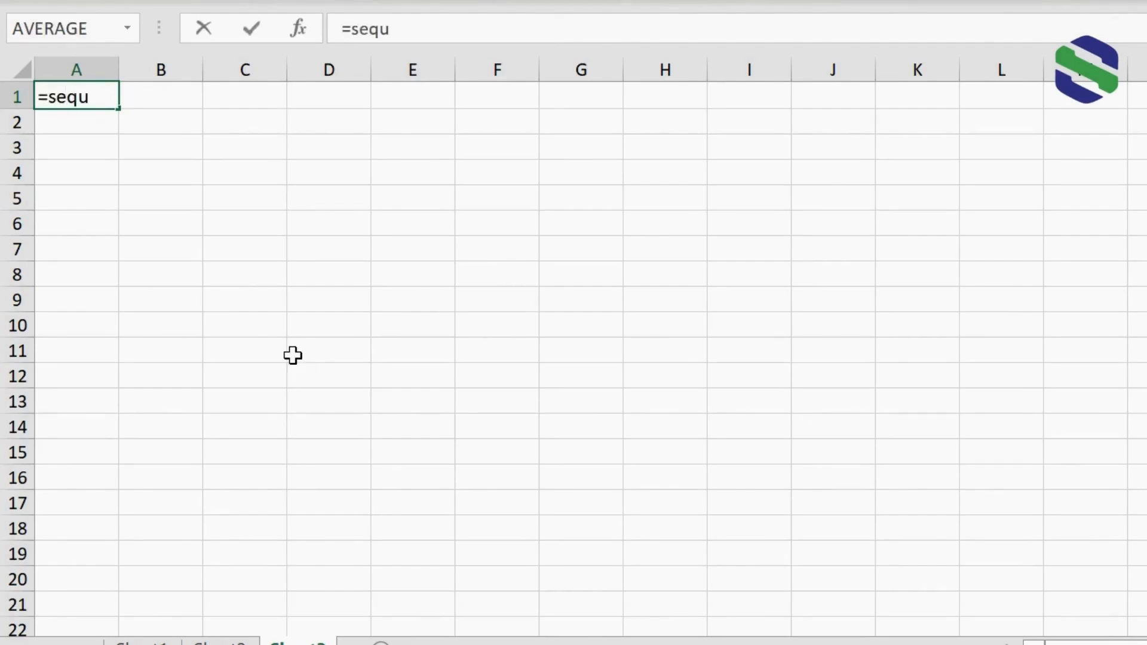
{"action": "type", "text": "ence("}
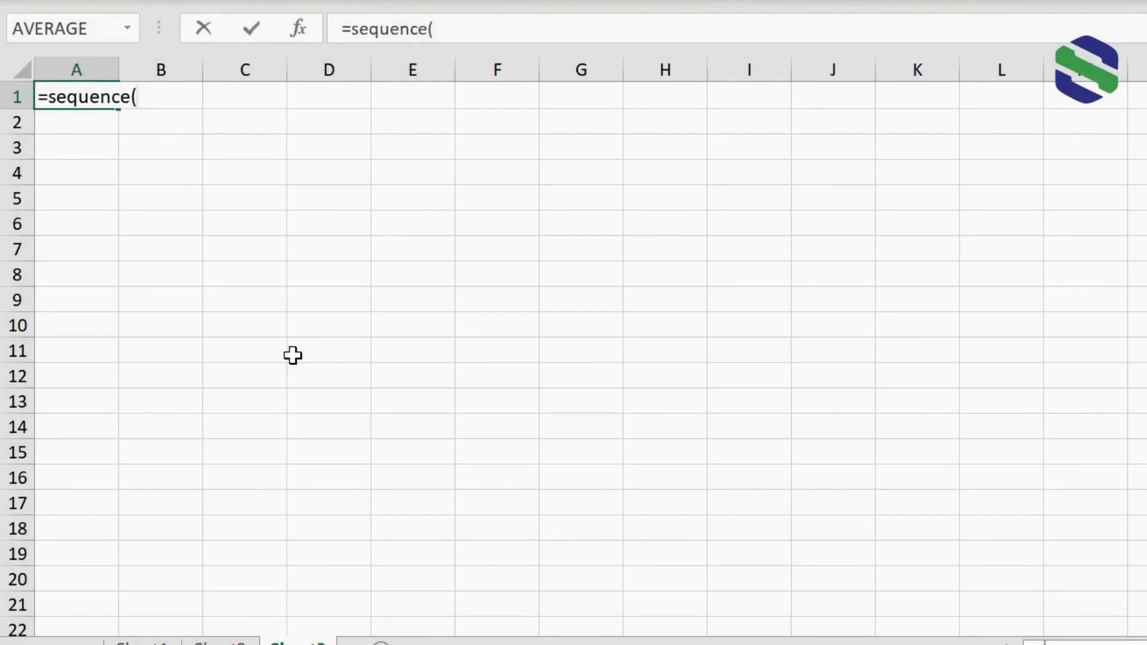
{"action": "type", "text": "10,3"}
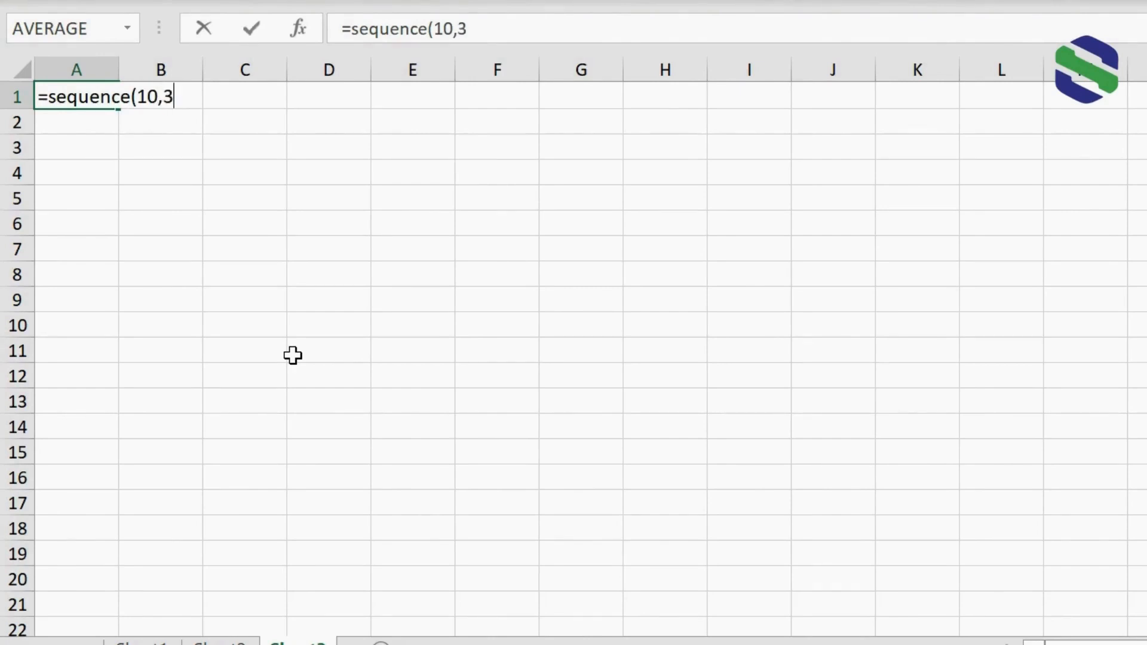
{"action": "type", "text": ",1,"}
{"action": "type", "text": "2)"}
{"action": "key", "text": "Return"}
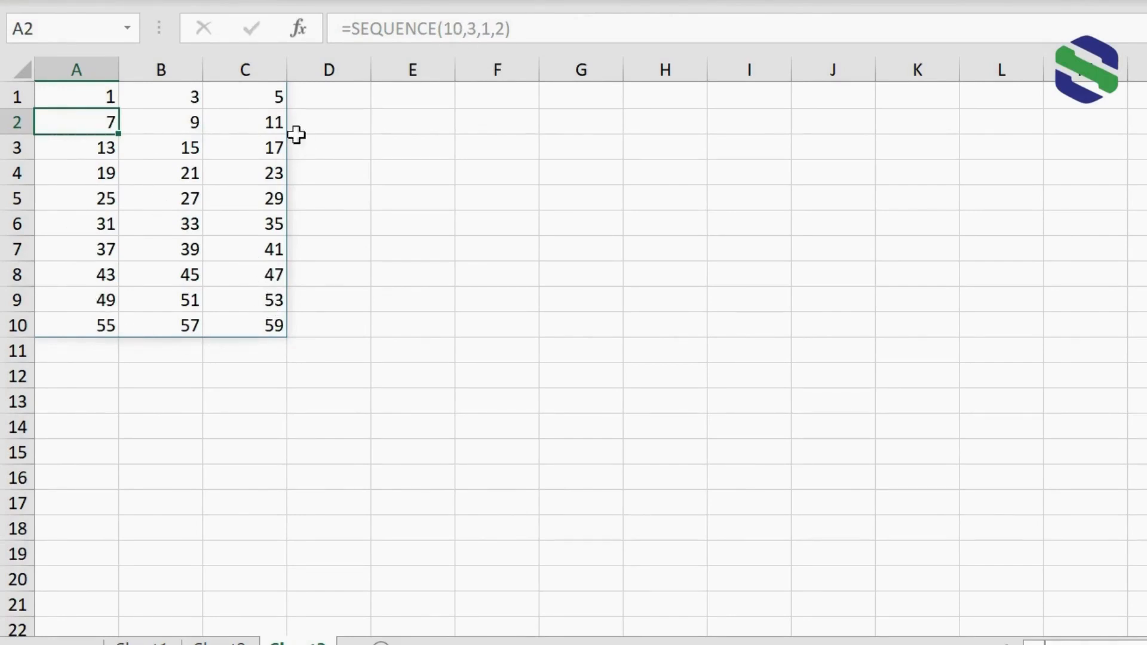
Enter =SEQUENCE(20,2,3,4) in cell F1 to fill twenty rows and two columns starting at 3 in steps of 4, and check the filled range.
{"action": "left_click", "coordinate": [519, 104]}
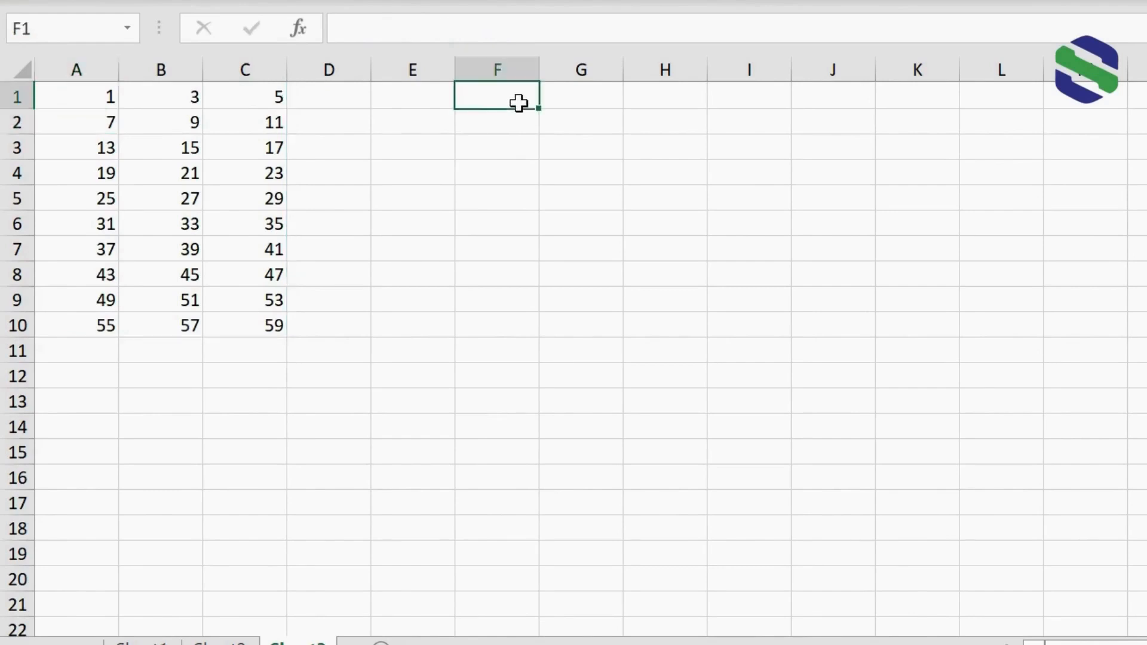
{"action": "type", "text": "=se"}
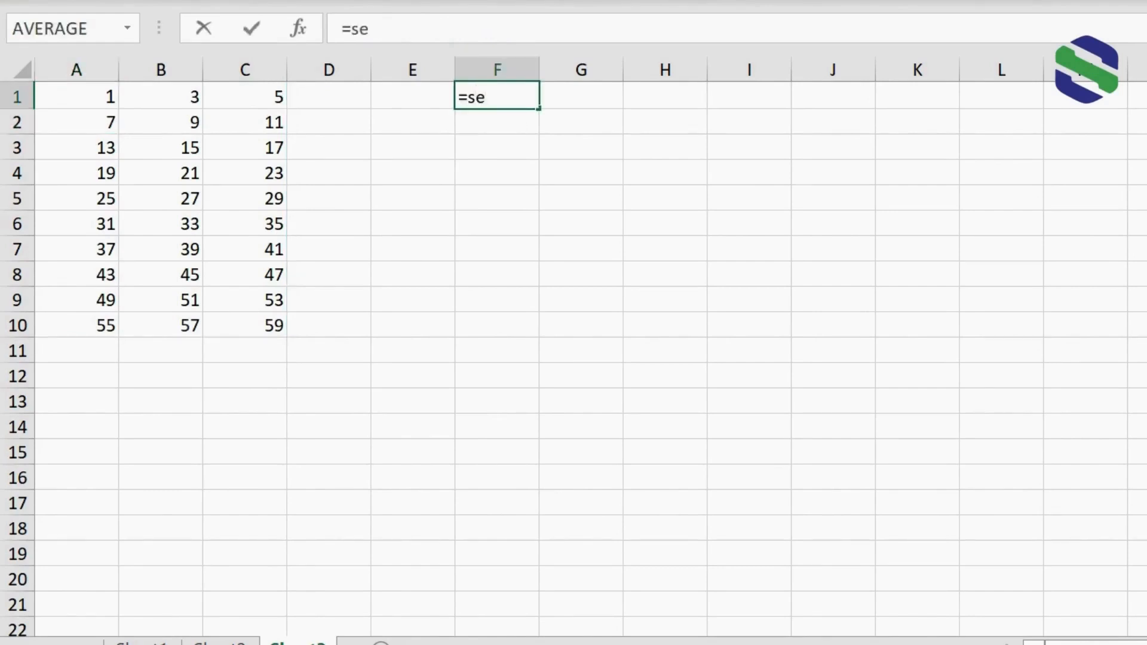
{"action": "type", "text": "quence("}
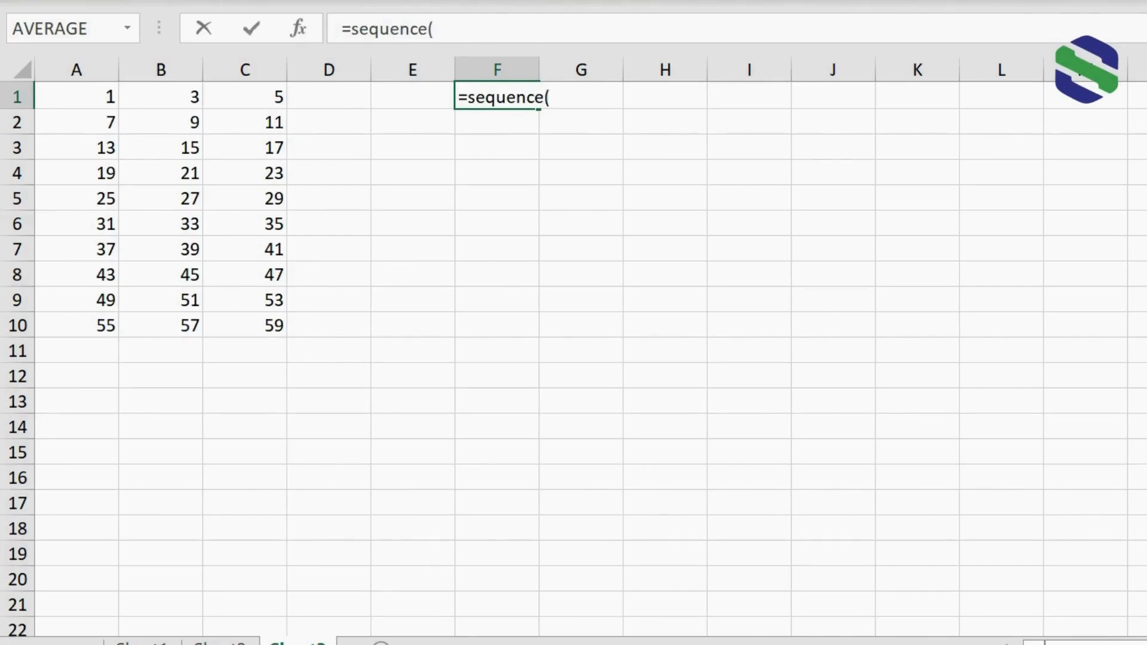
{"action": "type", "text": "20,2,"}
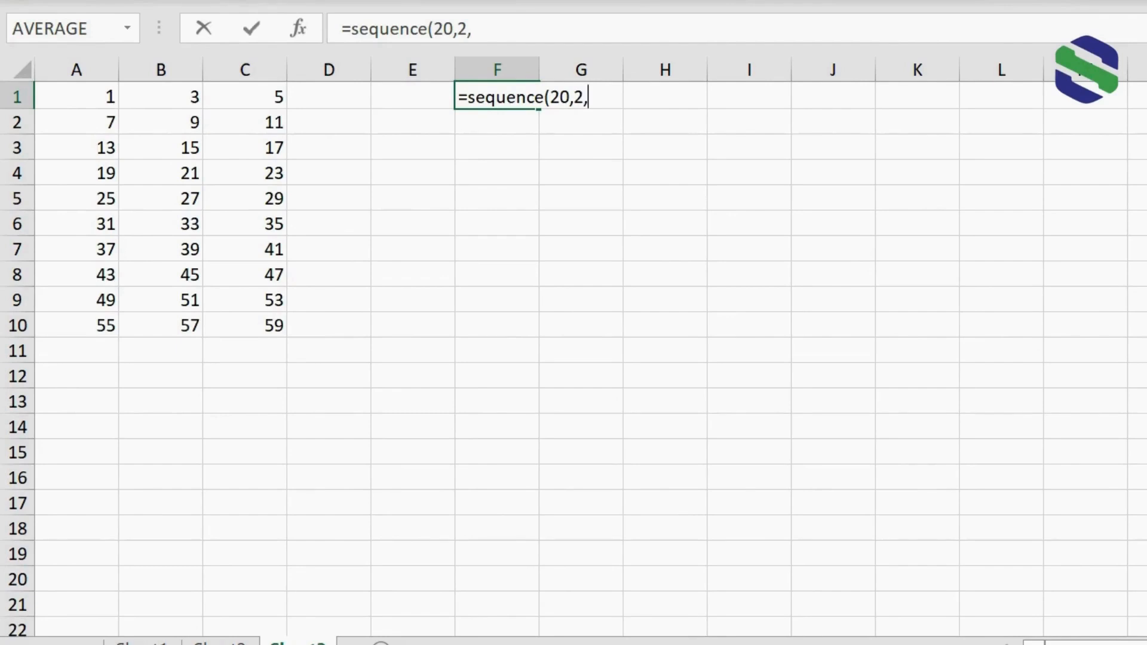
{"action": "type", "text": "3"}
{"action": "type", "text": ",4)"}
{"action": "key", "text": "Return"}
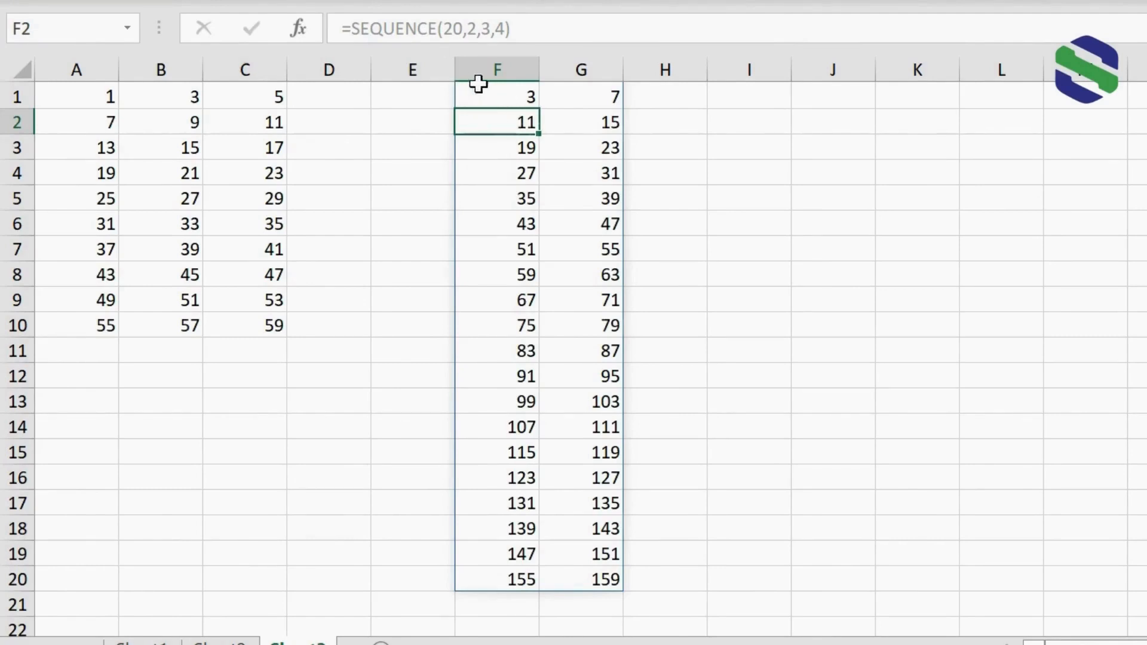
{"action": "left_click_drag", "start_coordinate": [485, 92], "coordinate": [516, 571]}
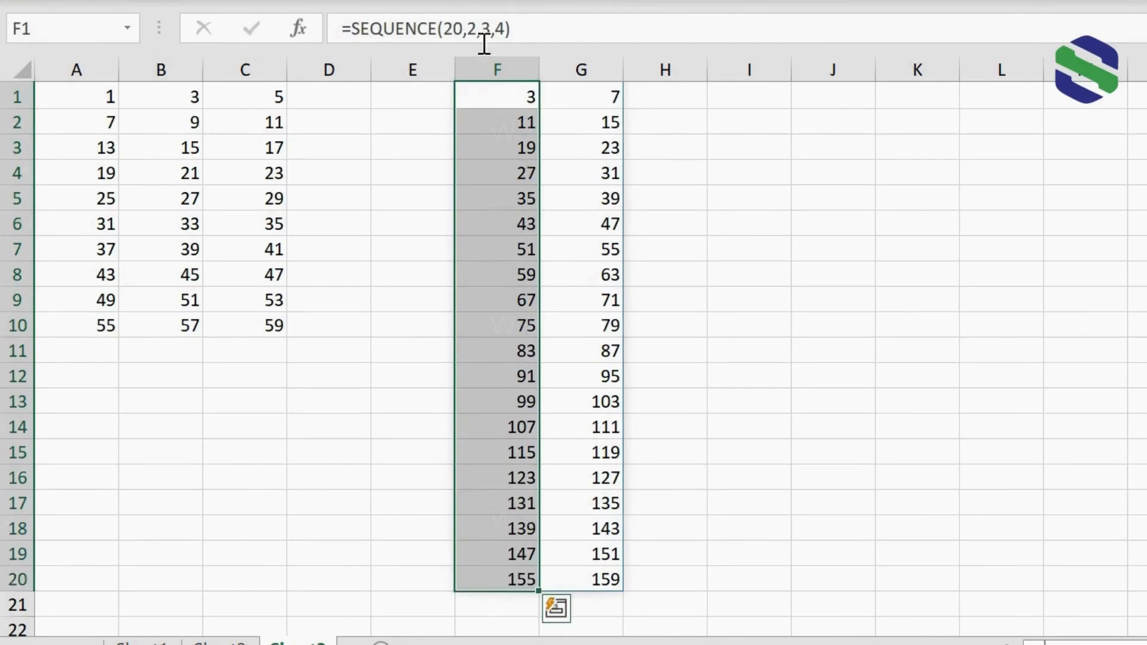
{"action": "left_click_drag", "start_coordinate": [520, 72], "coordinate": [568, 70]}
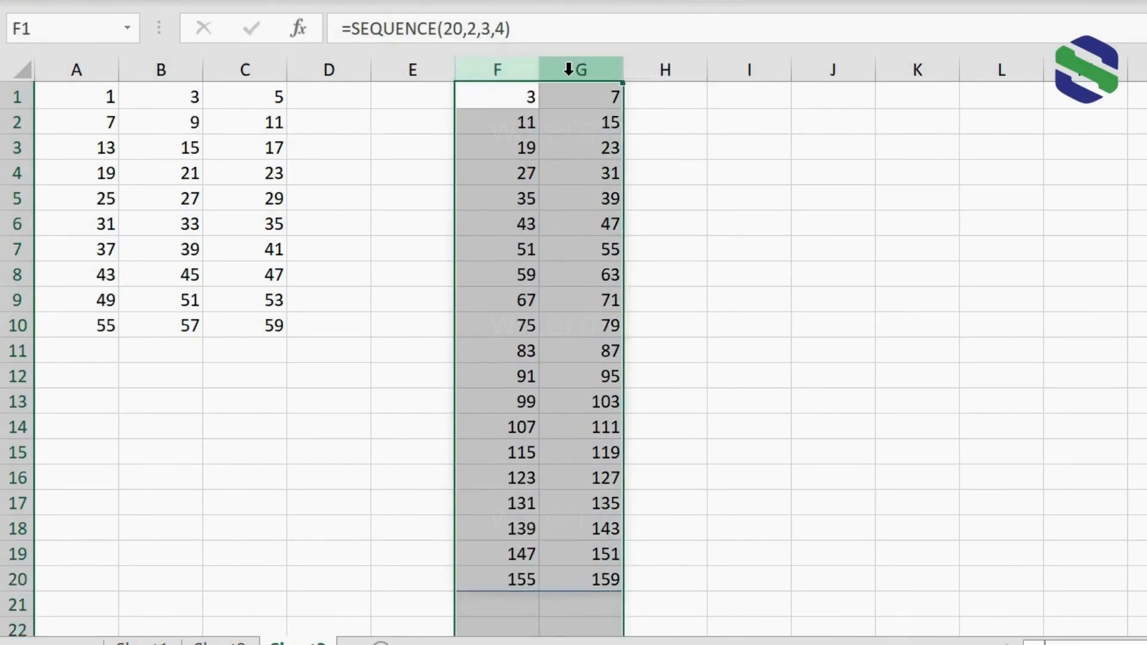
{"action": "left_click", "coordinate": [502, 94]}
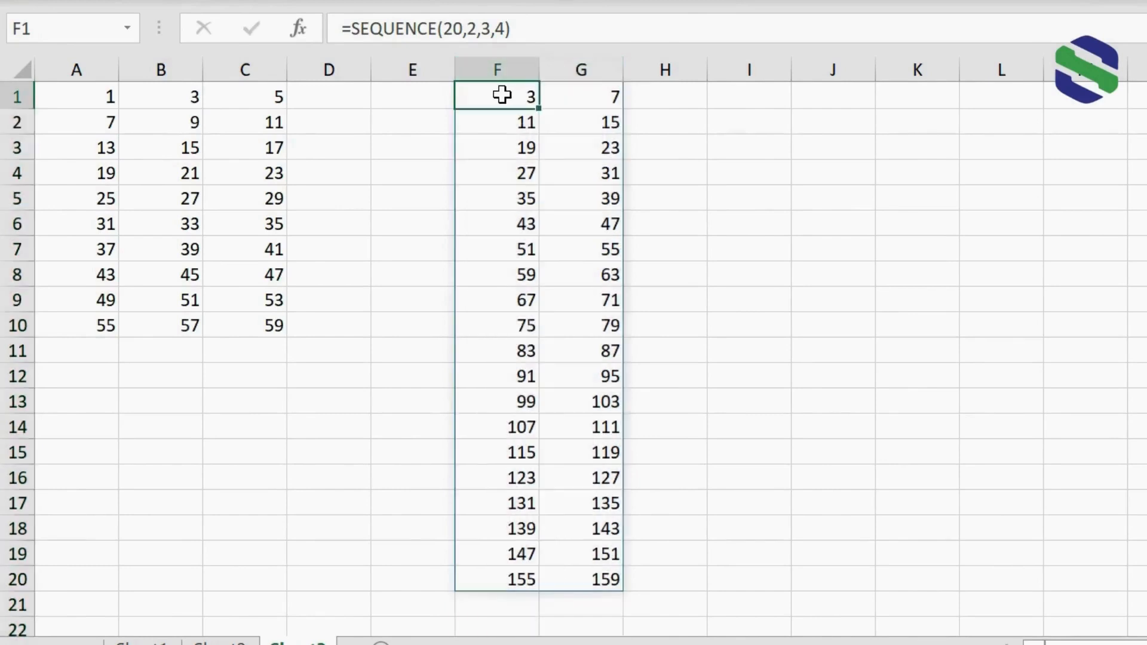